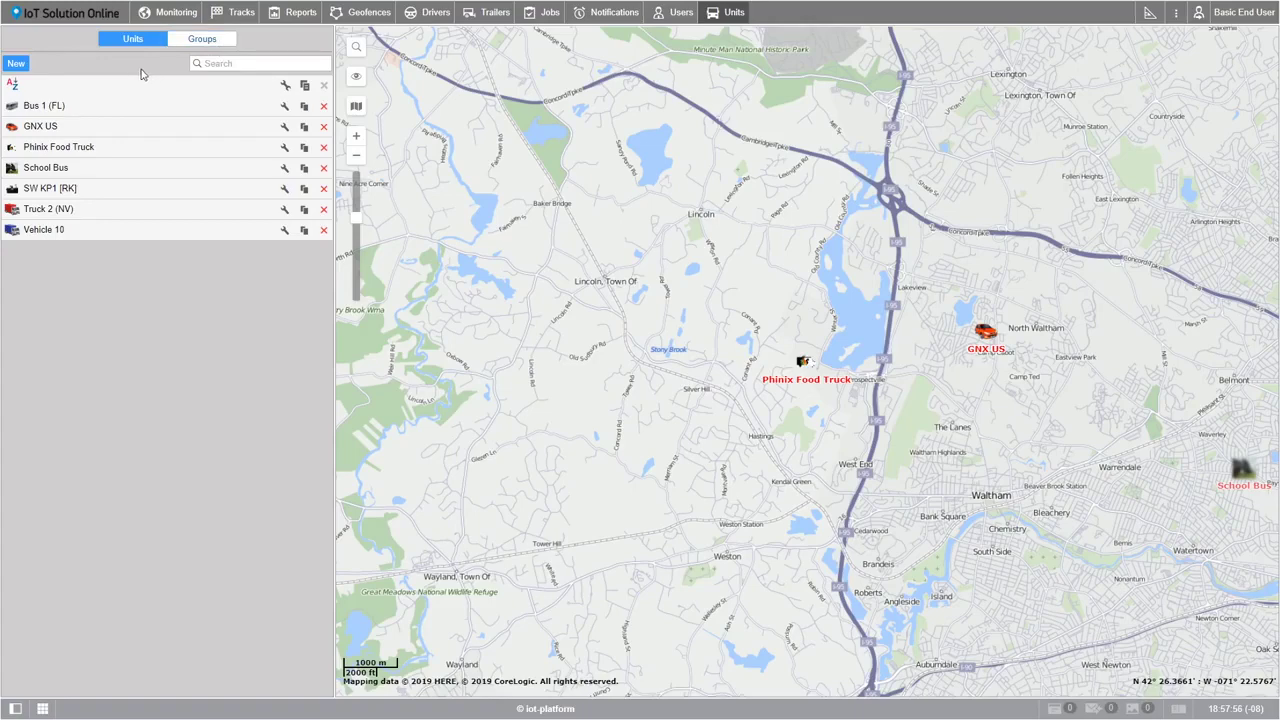
Step: Reverse the alphabetical sort order of the unit list and restore ascending order
{"action": "left_click", "coordinate": [13, 84]}
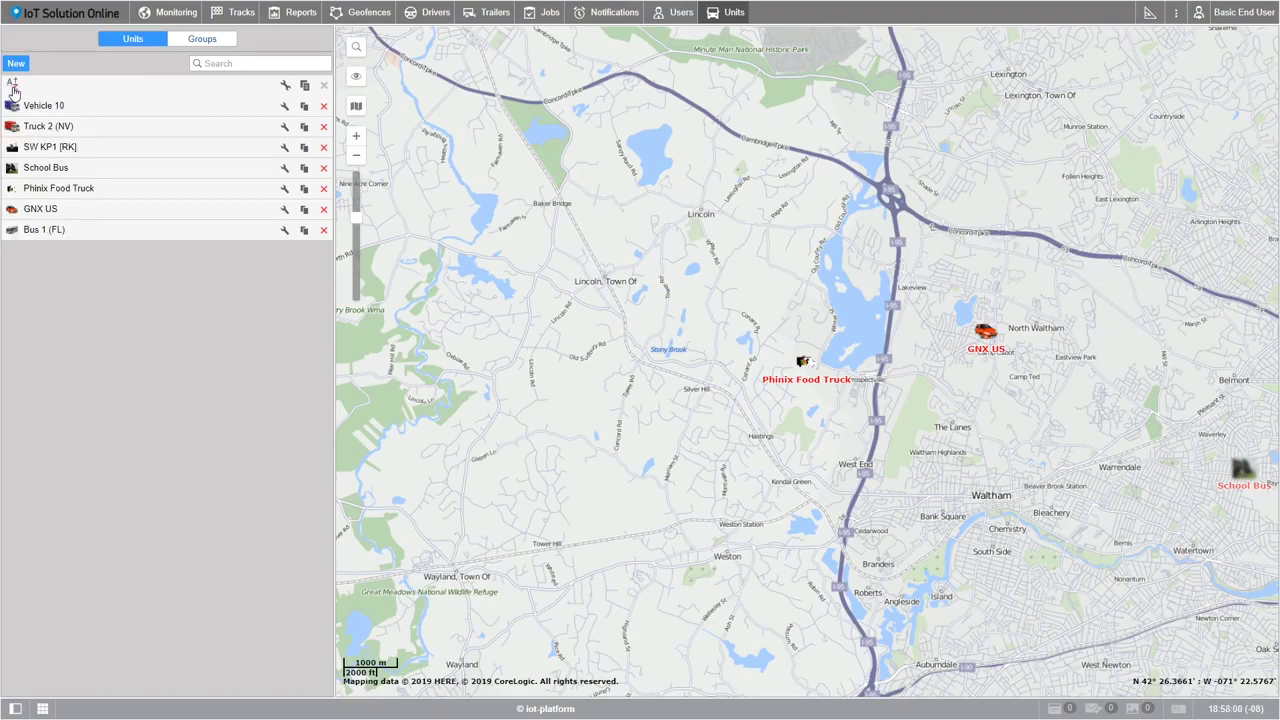
{"action": "left_click", "coordinate": [13, 86]}
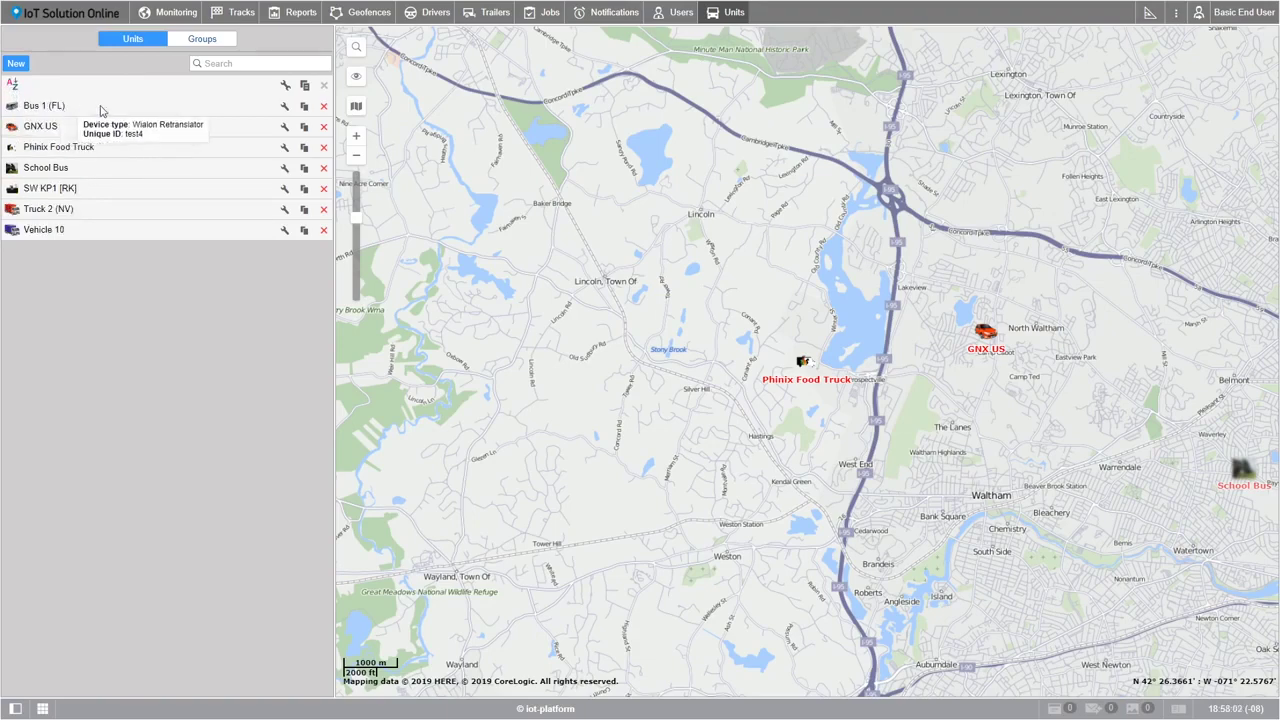
Step: Open the properties of the Bus 1 (FL) unit and examine its general settings, including the name
{"action": "left_click", "coordinate": [286, 107]}
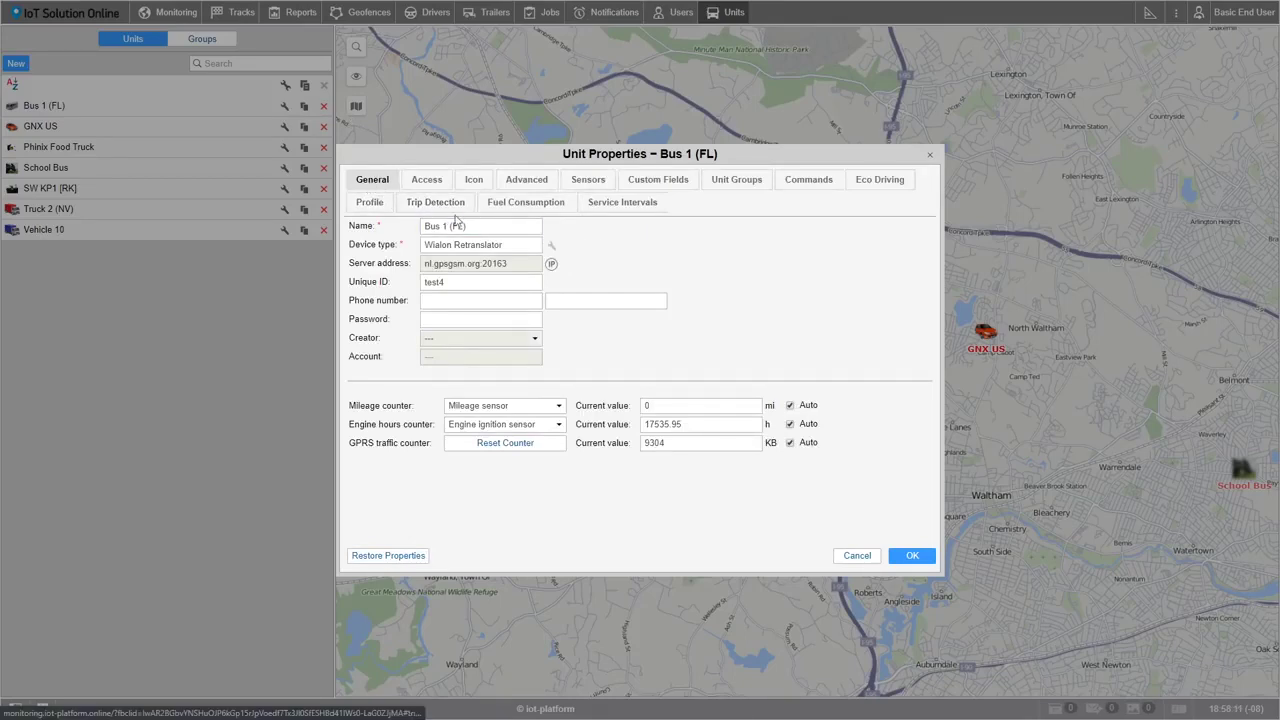
{"action": "left_click", "coordinate": [406, 224]}
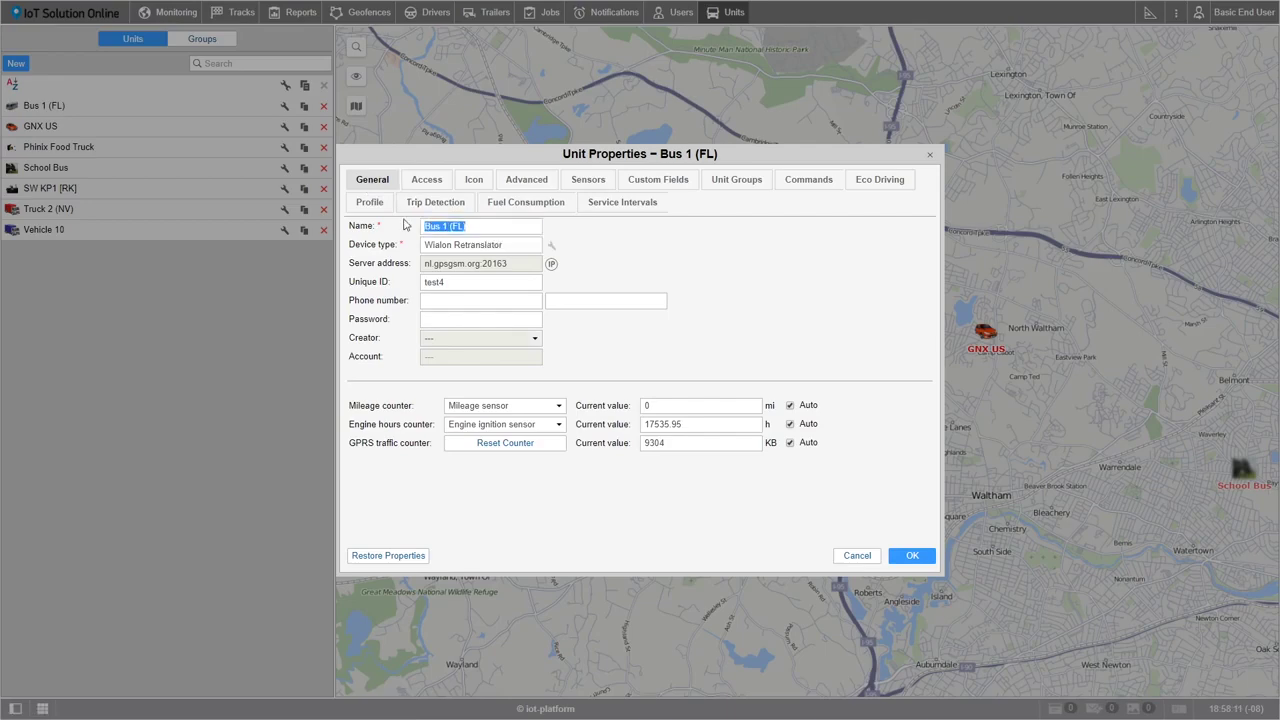
{"action": "left_click", "coordinate": [614, 242]}
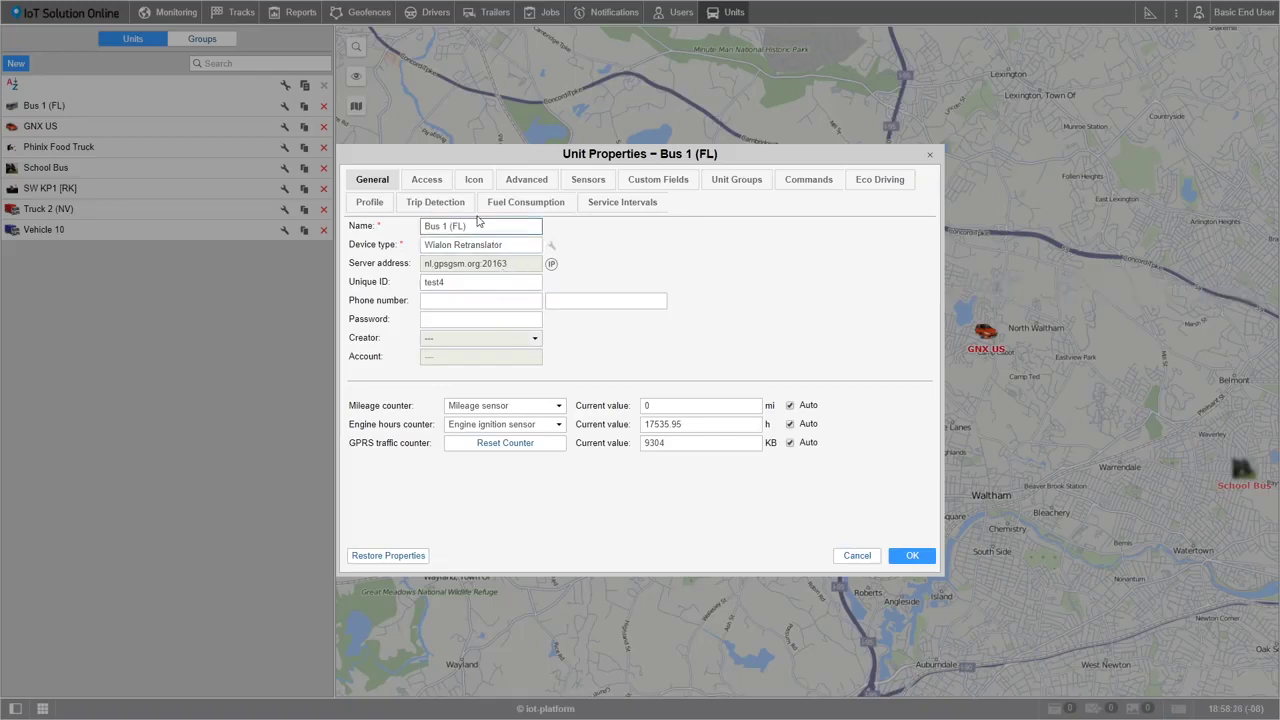
Step: View the icon library and custom image upload for Bus 1 (FL), keeping its current icon and accepting the unit properties
{"action": "left_click", "coordinate": [474, 182]}
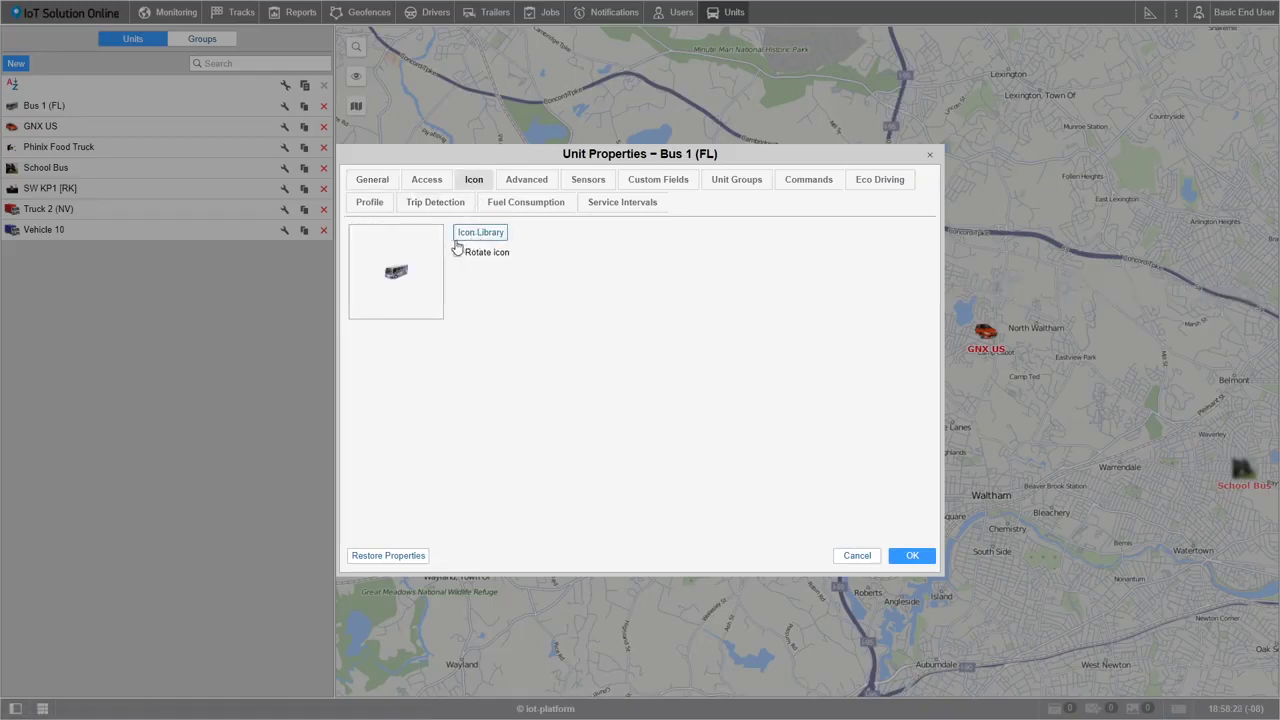
{"action": "left_click", "coordinate": [466, 238]}
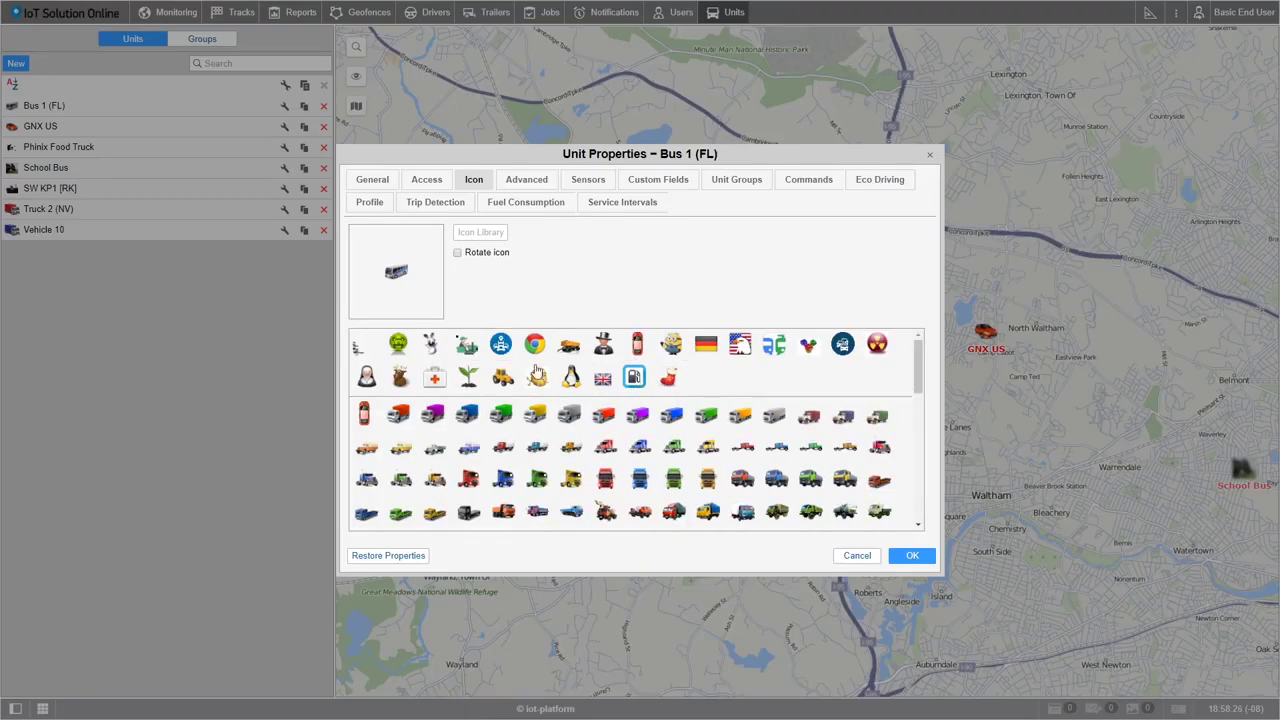
{"action": "left_click", "coordinate": [397, 274]}
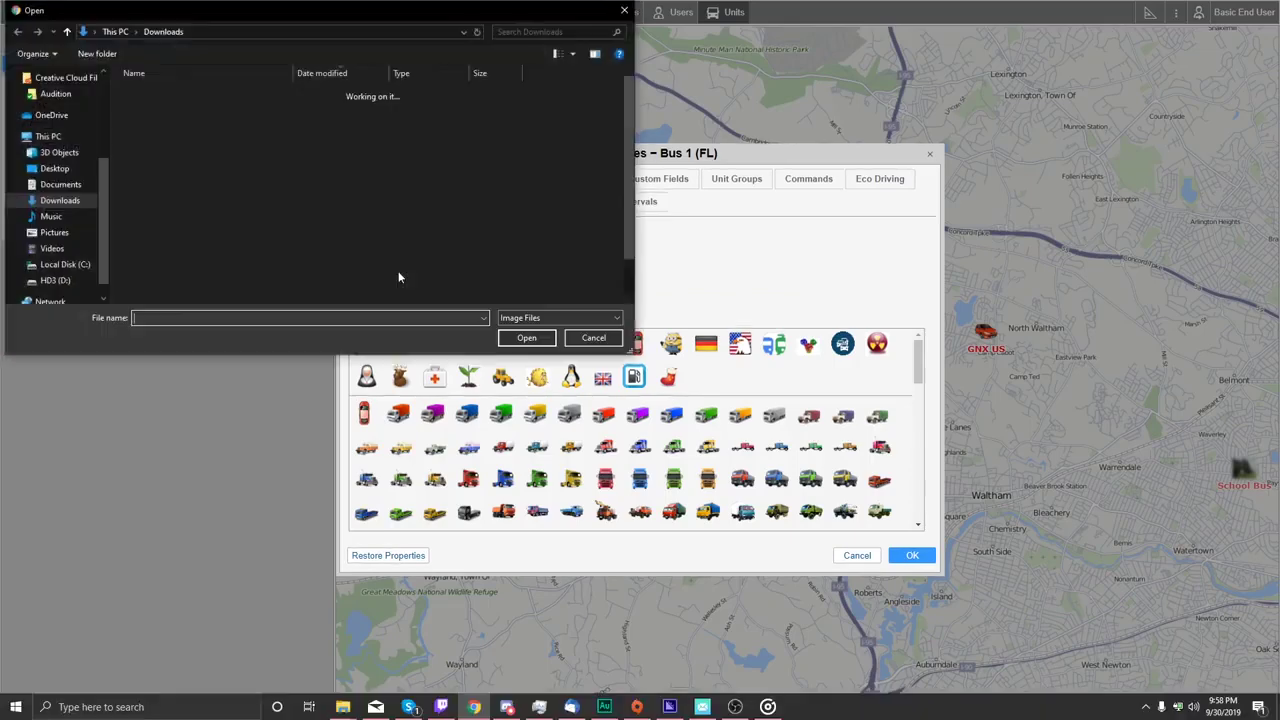
{"action": "left_click", "coordinate": [624, 10]}
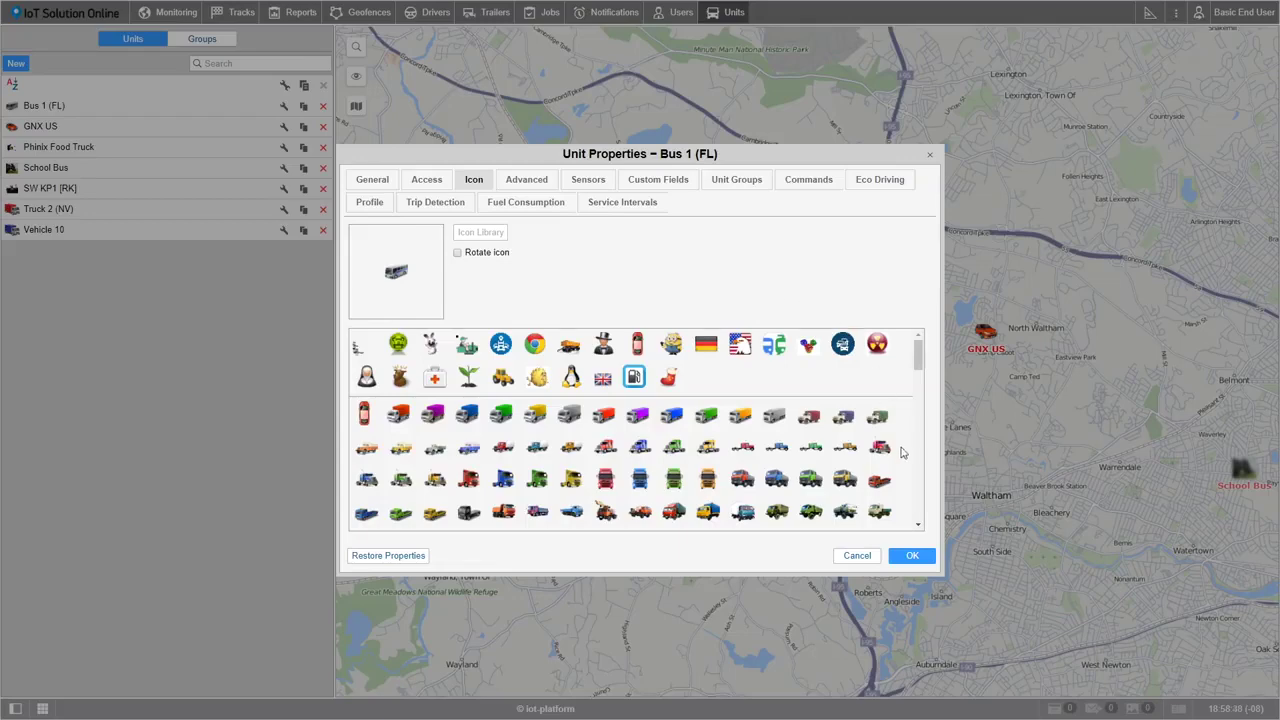
{"action": "left_click", "coordinate": [914, 558]}
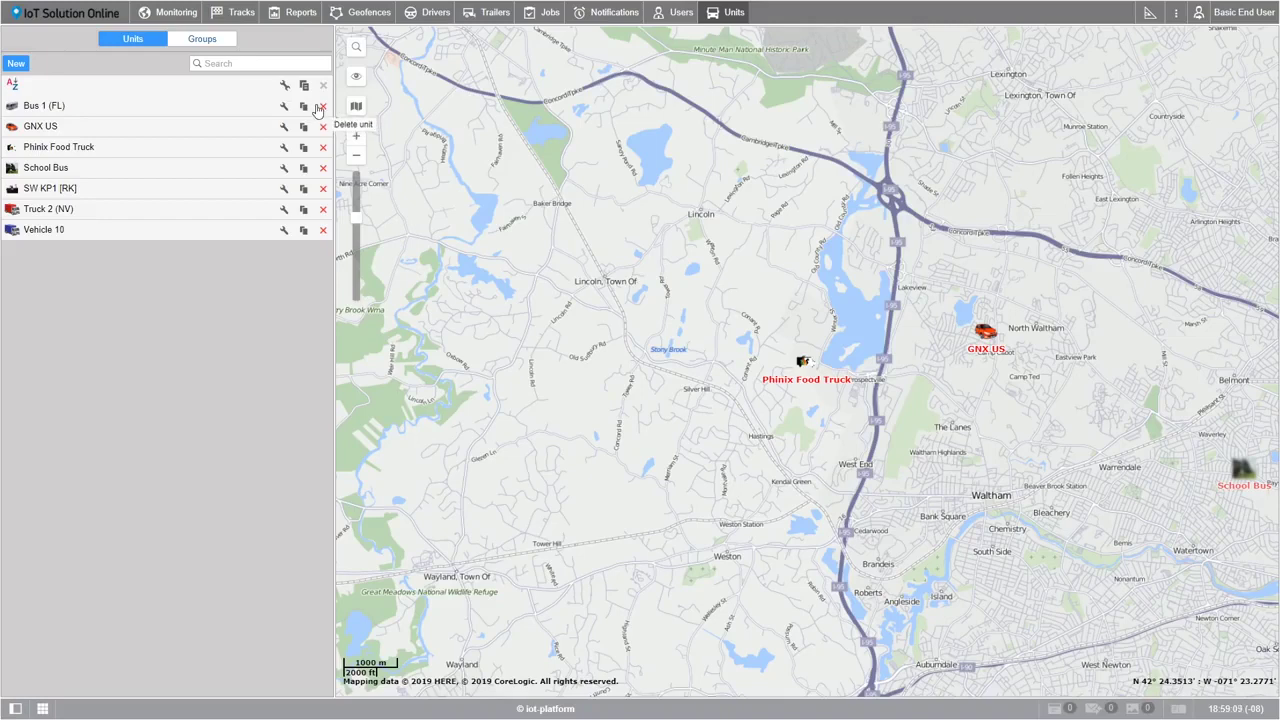
Step: Show the unit groups collapsed, with only !Home Fleet expanded to view its units
{"action": "left_click", "coordinate": [202, 42]}
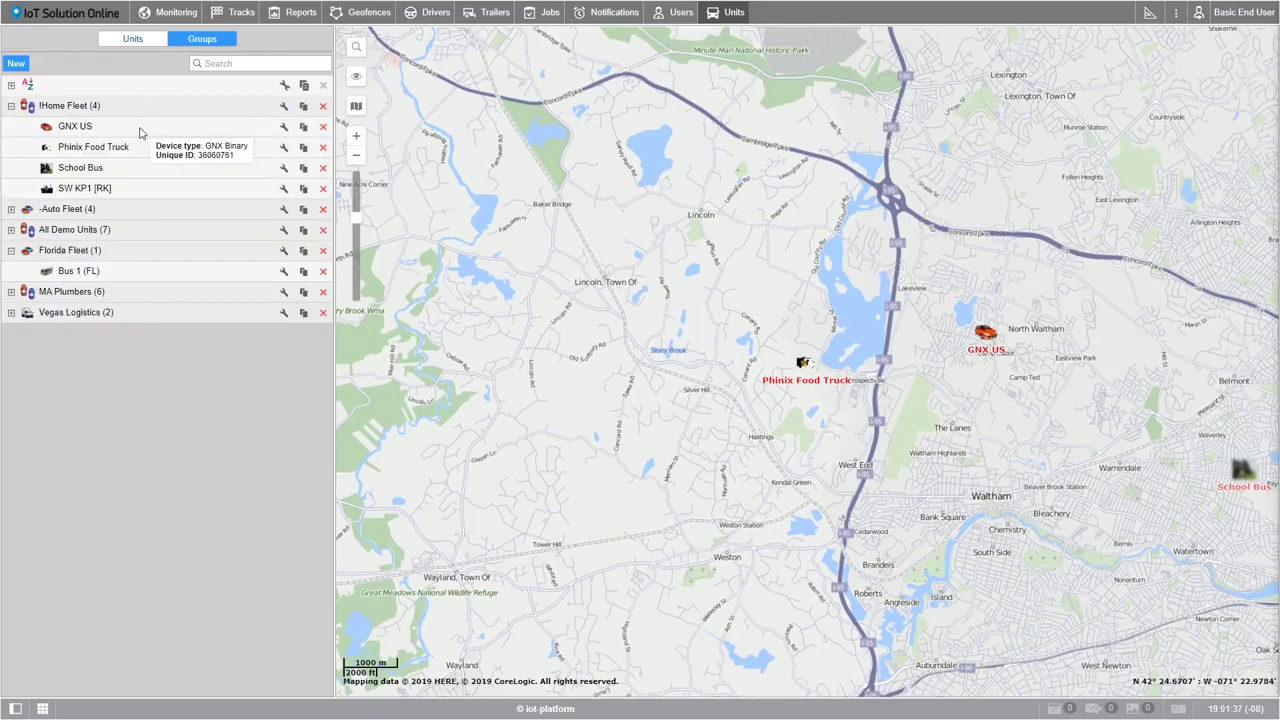
{"action": "left_click", "coordinate": [11, 86]}
{"action": "mouse_move", "coordinate": [56, 110]}
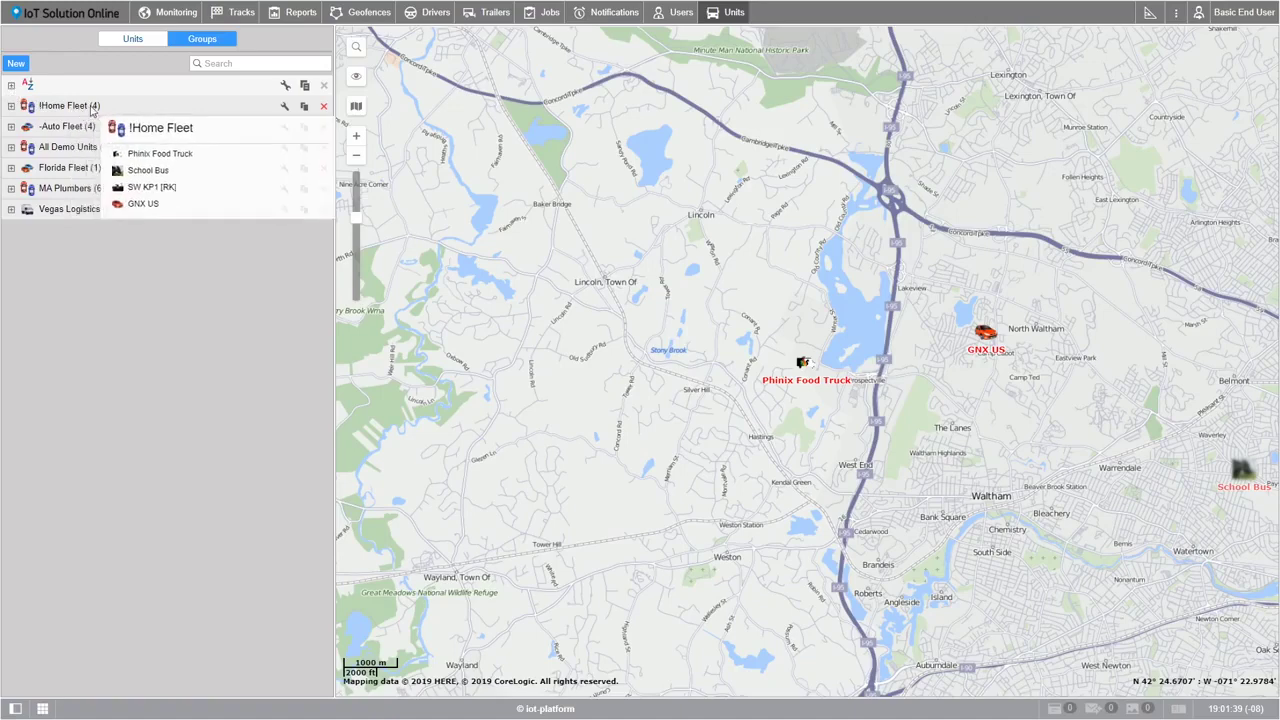
{"action": "left_click", "coordinate": [11, 105]}
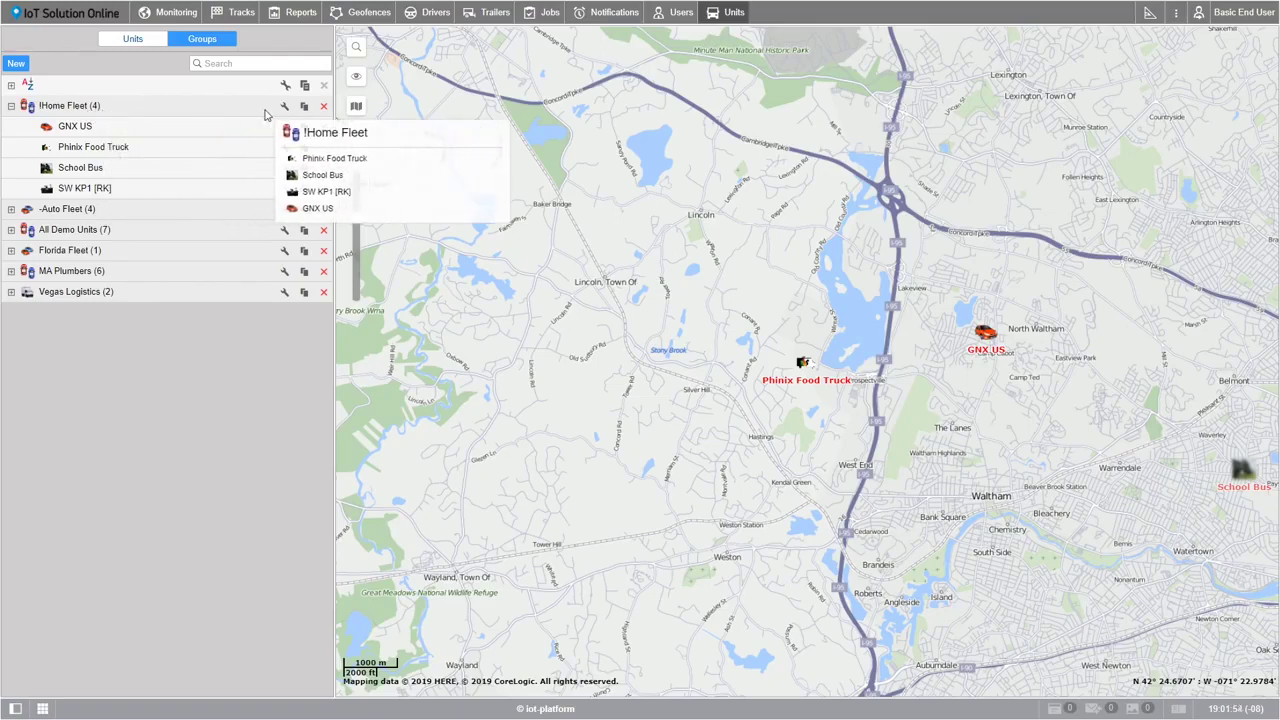
Step: Add Bus 1 (FL), Truck 2 (NV) and Vehicle 10 to the !Home Fleet group in its properties
{"action": "left_click", "coordinate": [286, 125]}
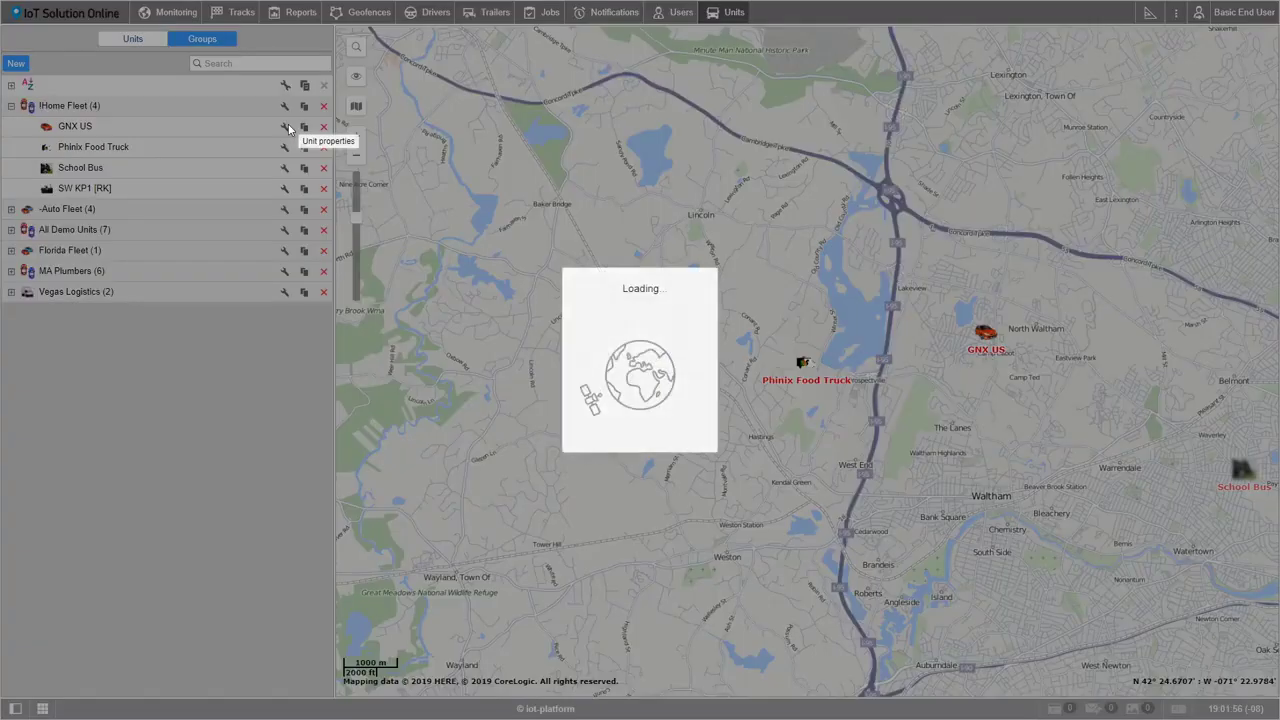
{"action": "left_click", "coordinate": [929, 162]}
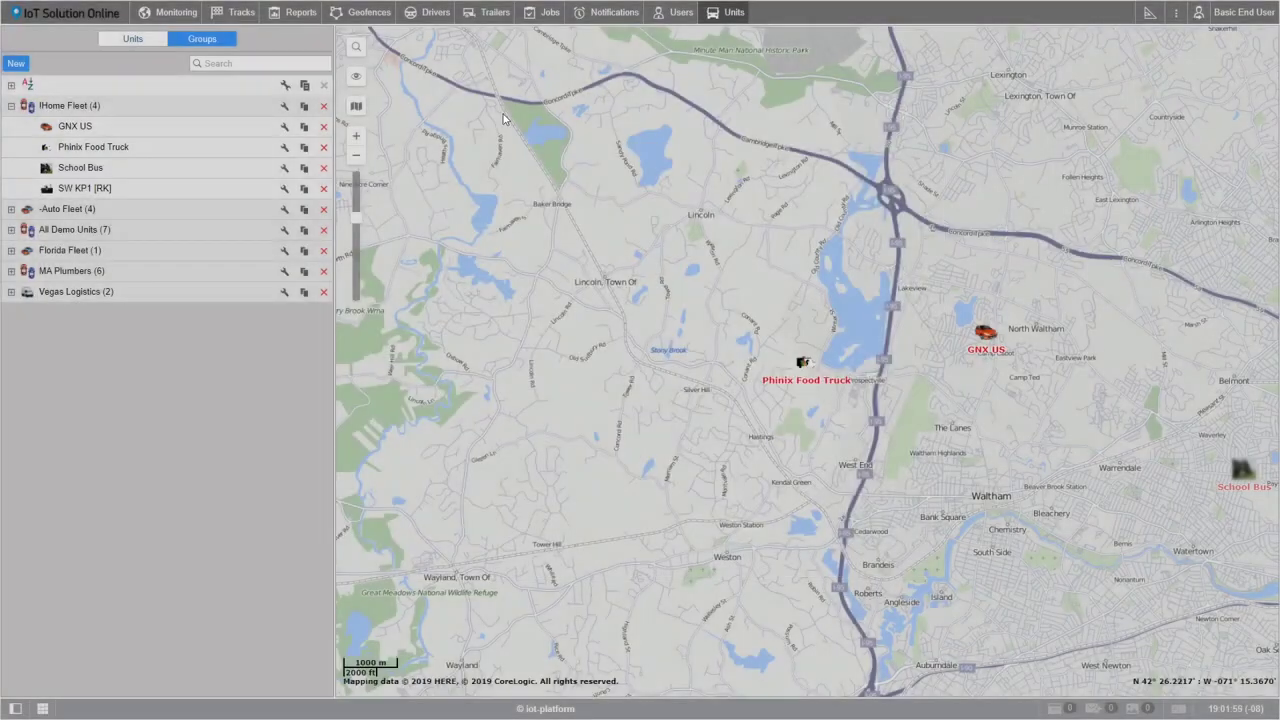
{"action": "left_click", "coordinate": [286, 106]}
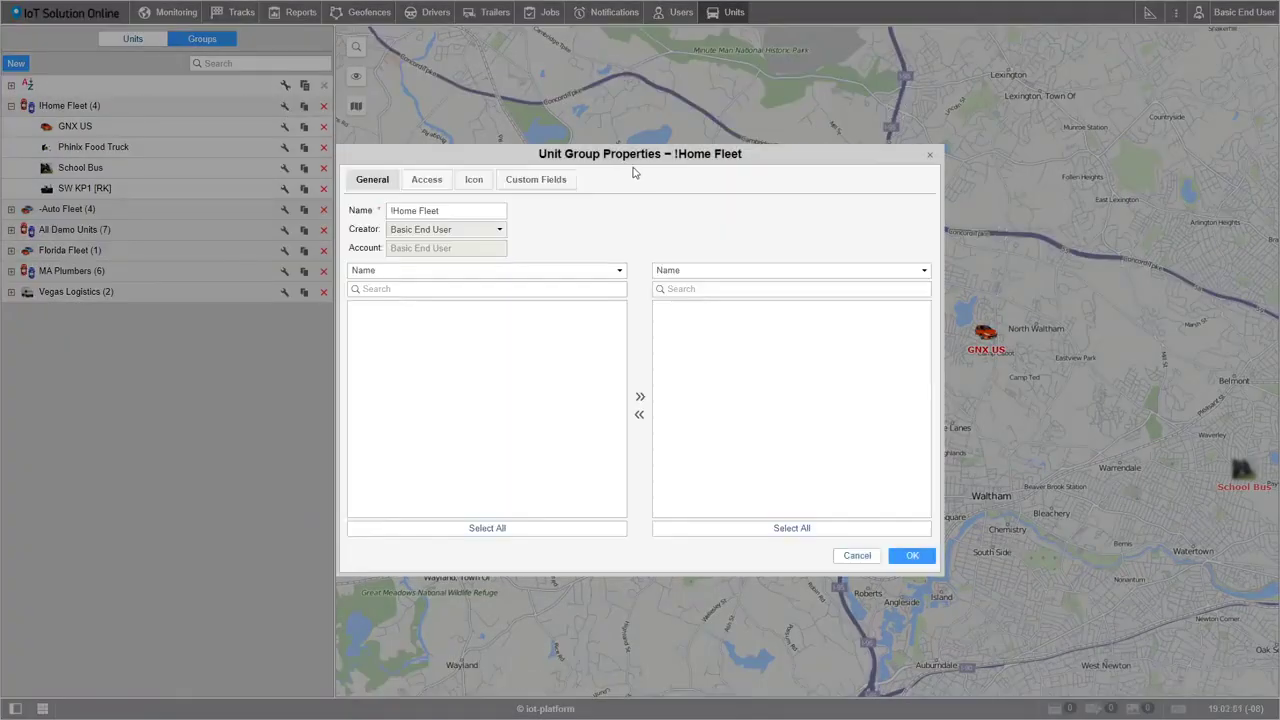
{"action": "left_click", "coordinate": [396, 307]}
{"action": "double_click", "coordinate": [398, 311]}
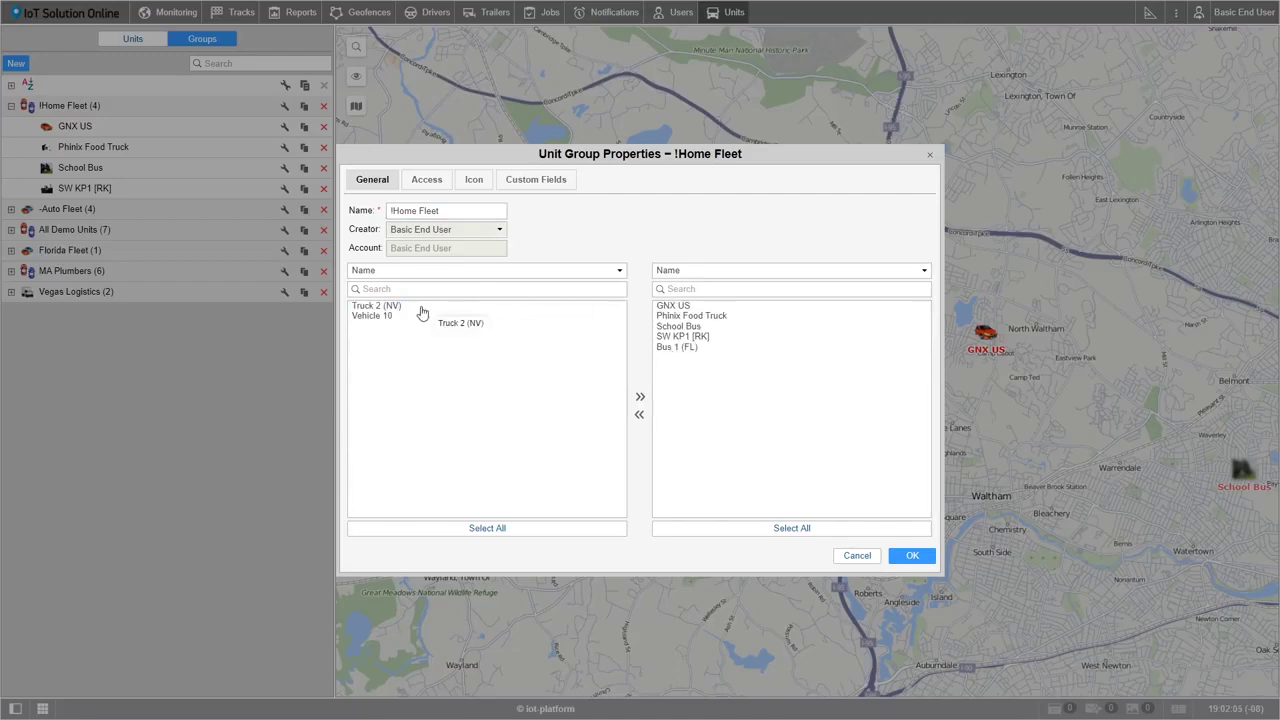
{"action": "left_click_drag", "start_coordinate": [403, 306], "coordinate": [403, 316]}
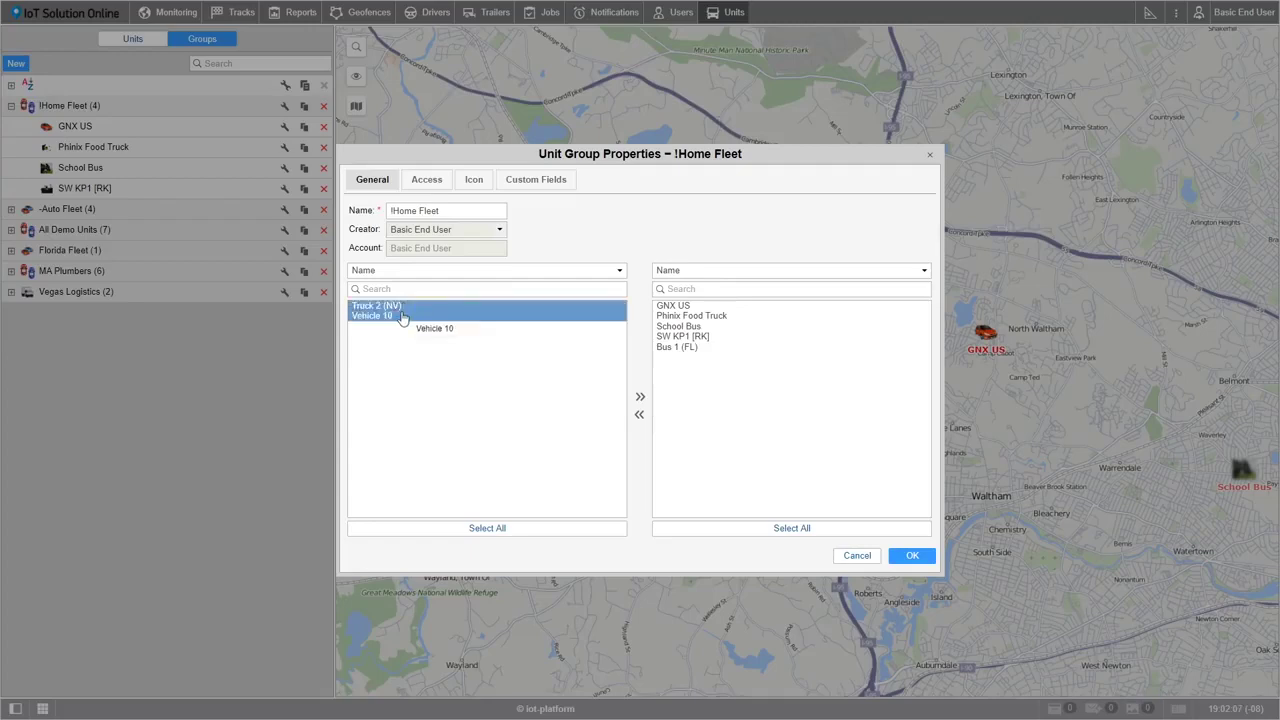
{"action": "left_click", "coordinate": [640, 397]}
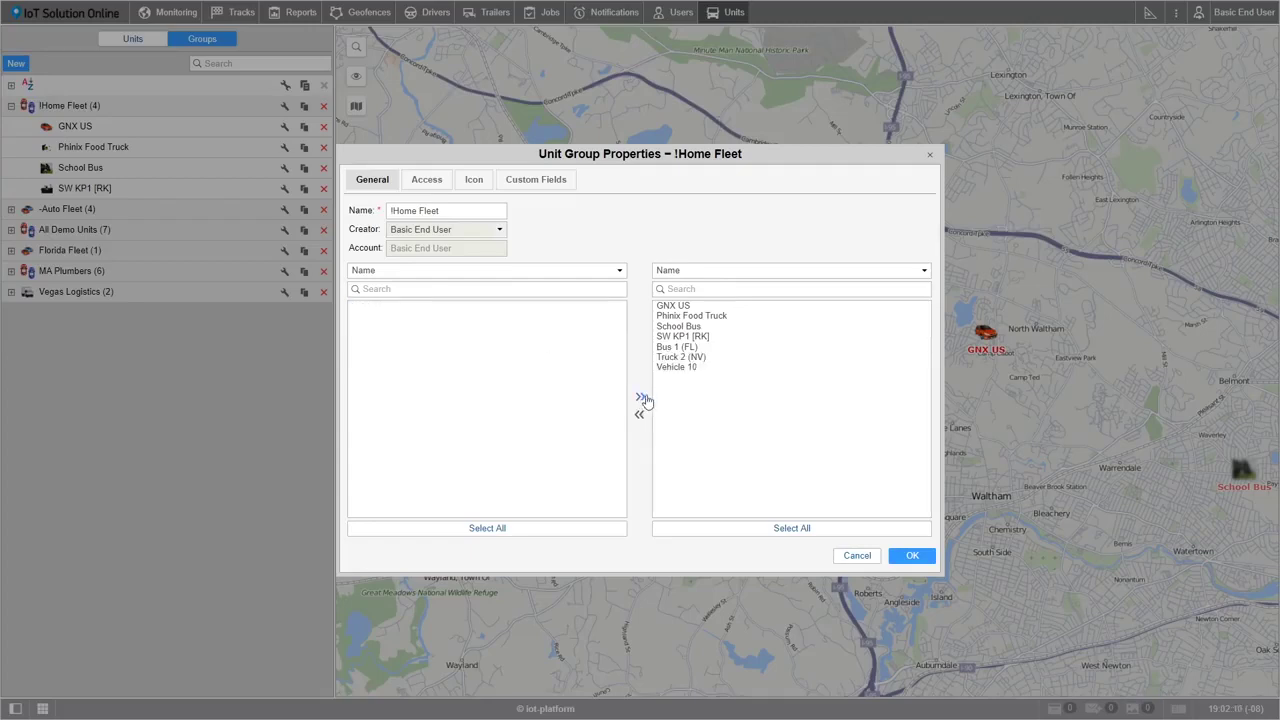
Step: Remove all units from the !Home Fleet group in its properties
{"action": "left_click", "coordinate": [677, 367]}
{"action": "left_click", "coordinate": [677, 357], "text": "ctrl"}
{"action": "left_click", "coordinate": [677, 346], "text": "ctrl"}
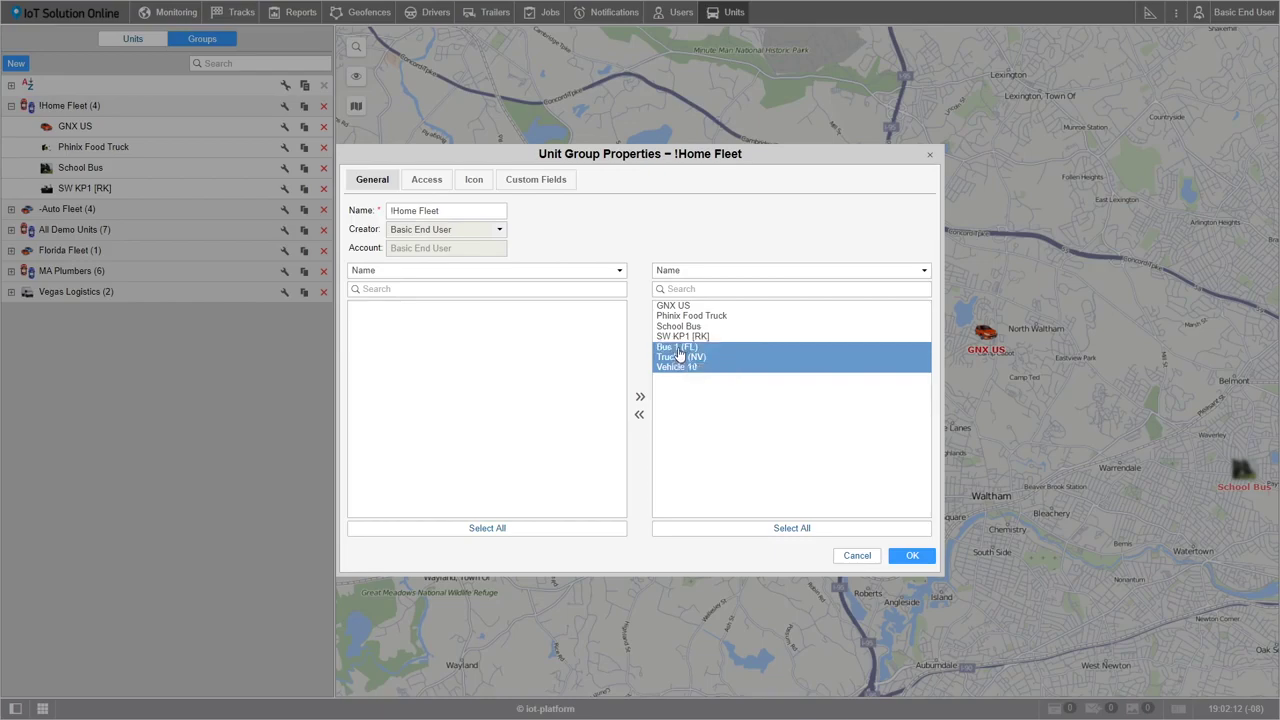
{"action": "left_click", "coordinate": [773, 536]}
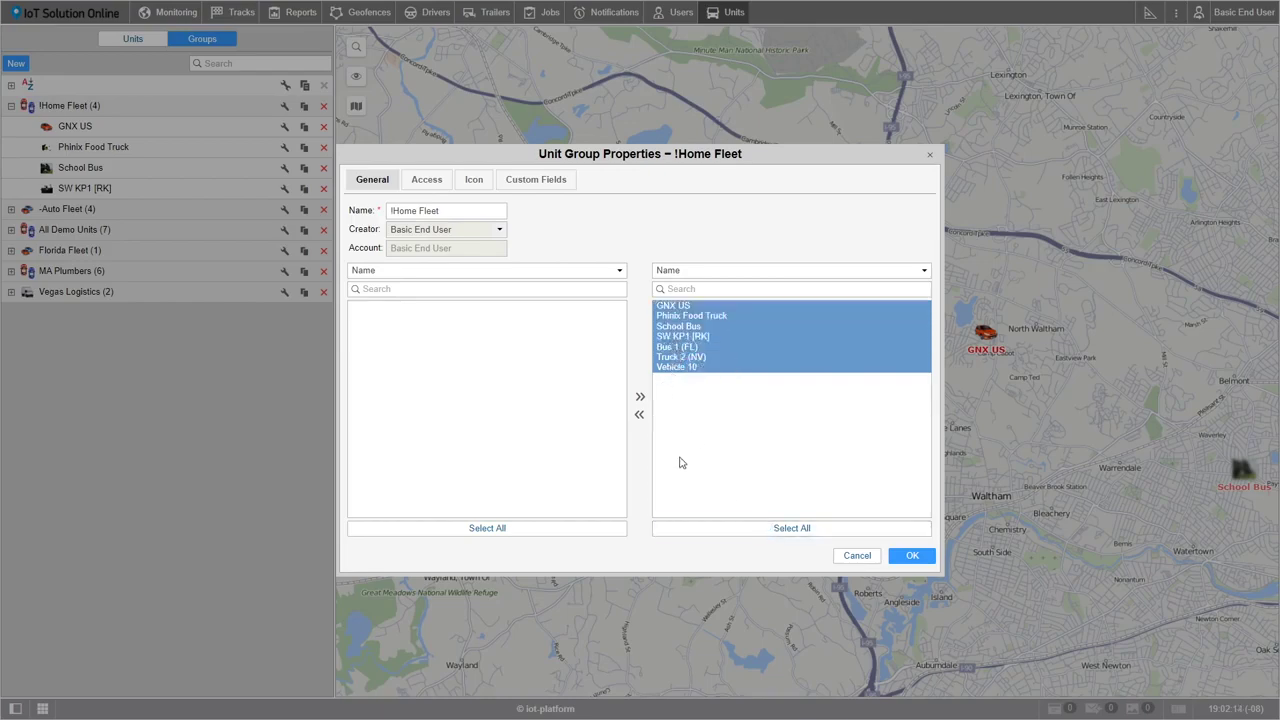
{"action": "left_click", "coordinate": [640, 418]}
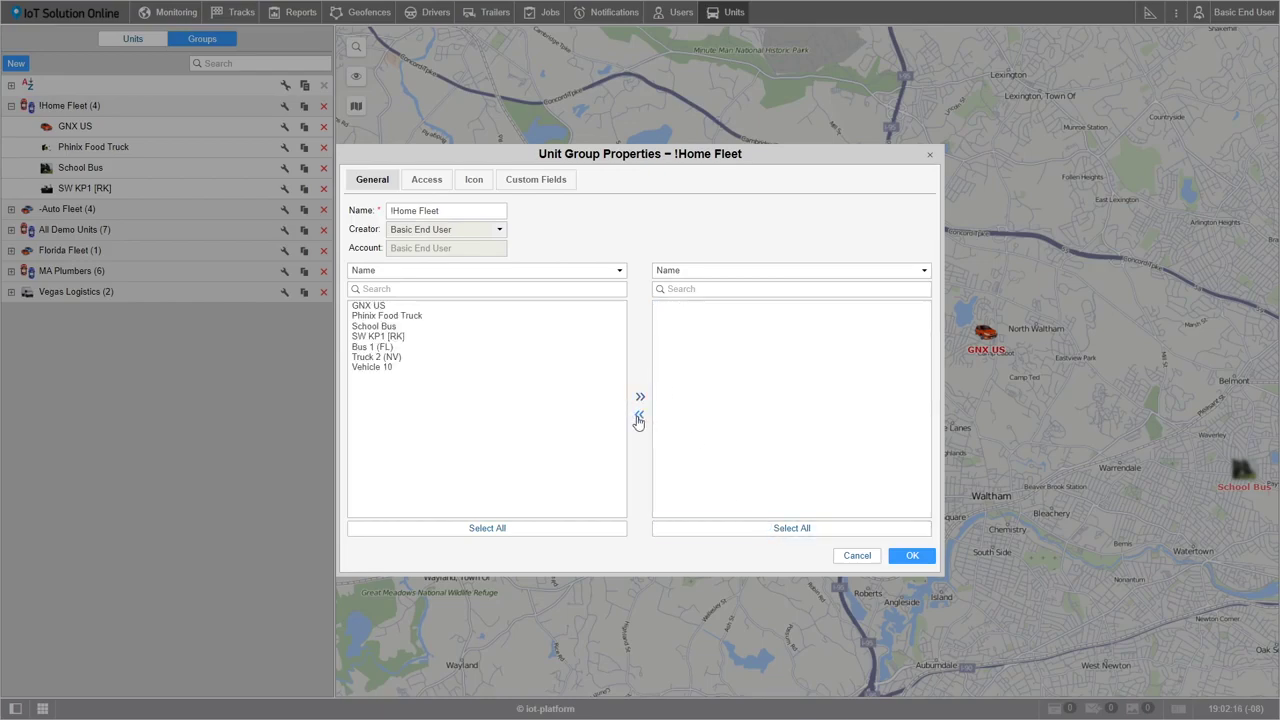
Step: View the icon library and custom image upload for !Home Fleet, and close the group properties without saving
{"action": "left_click", "coordinate": [474, 182]}
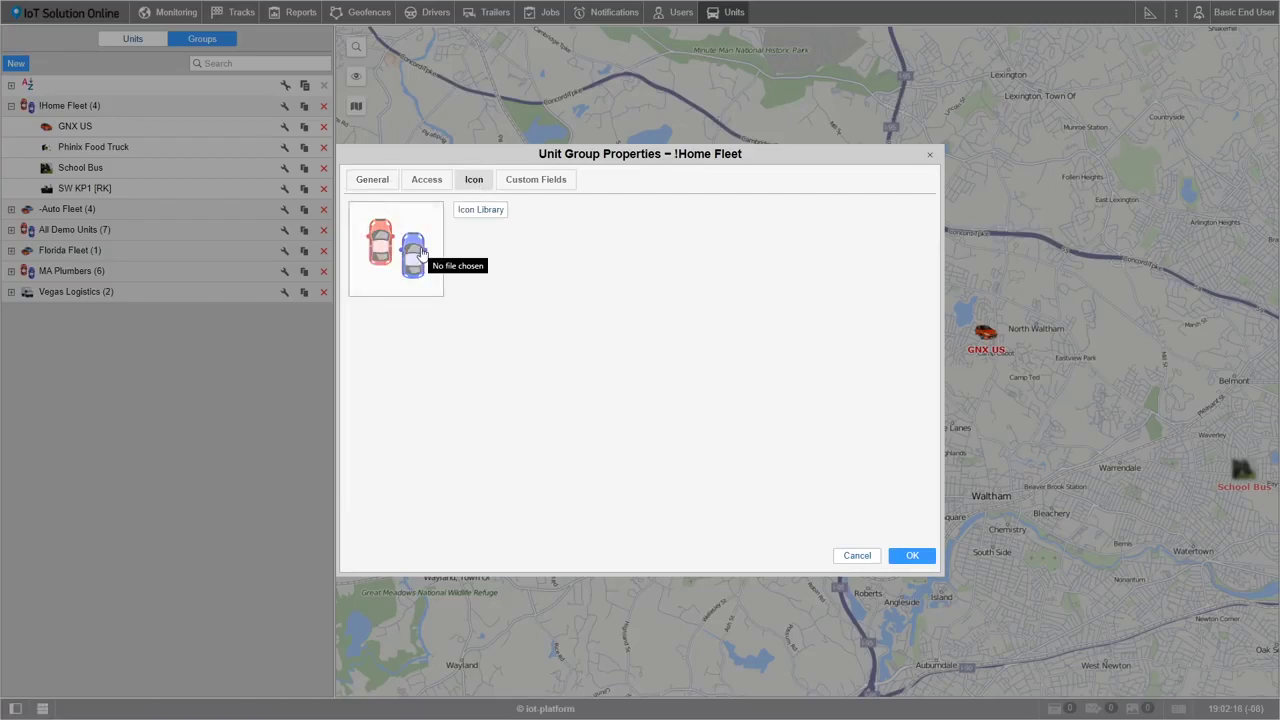
{"action": "left_click", "coordinate": [480, 210]}
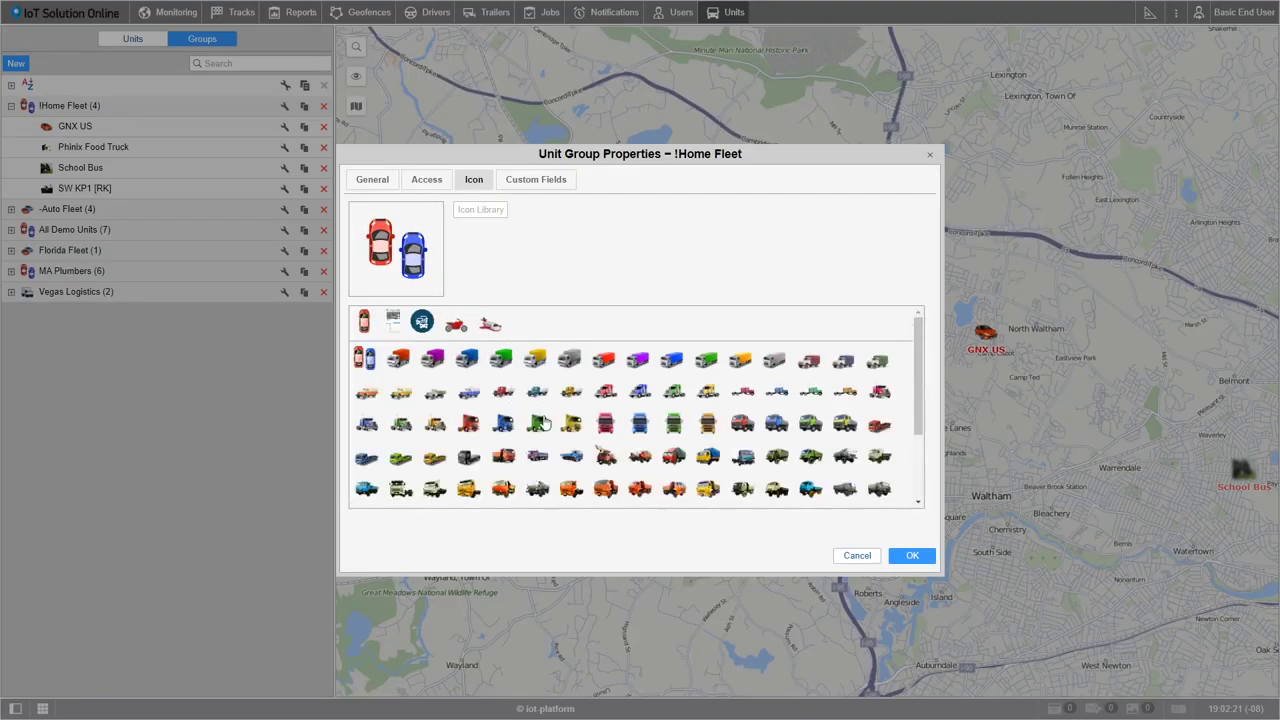
{"action": "left_click", "coordinate": [420, 275]}
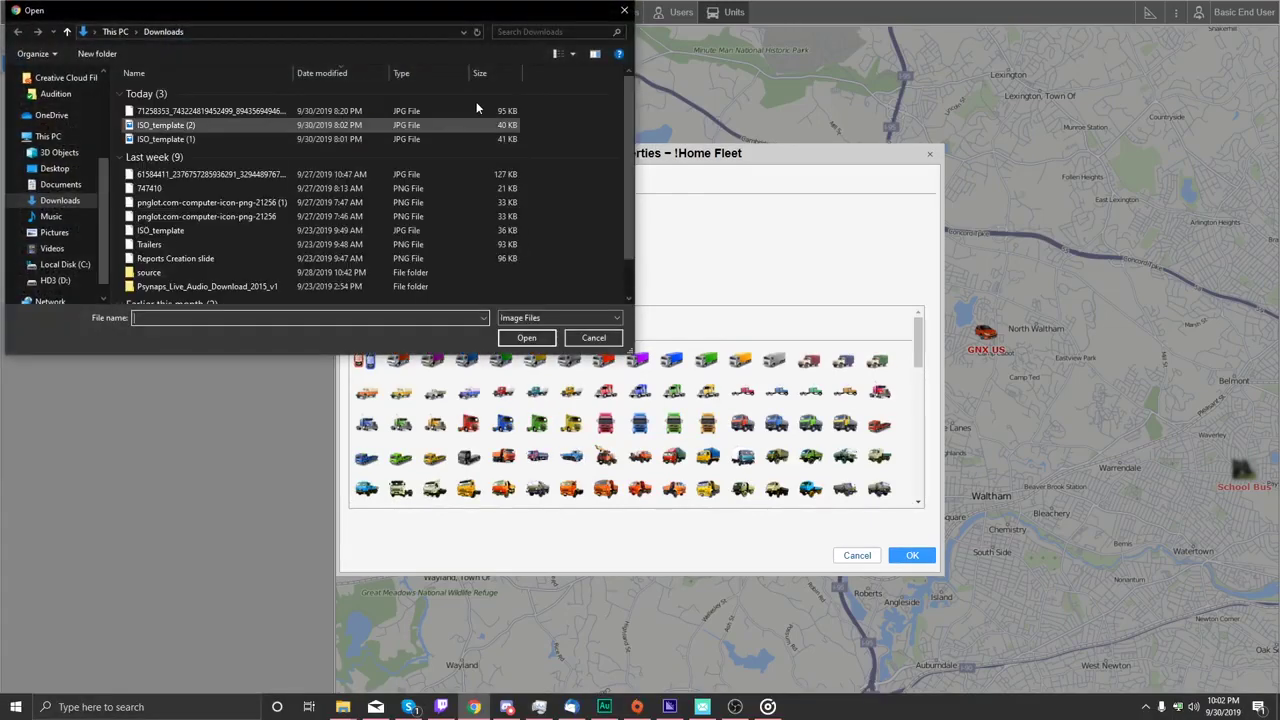
{"action": "key", "text": "Escape"}
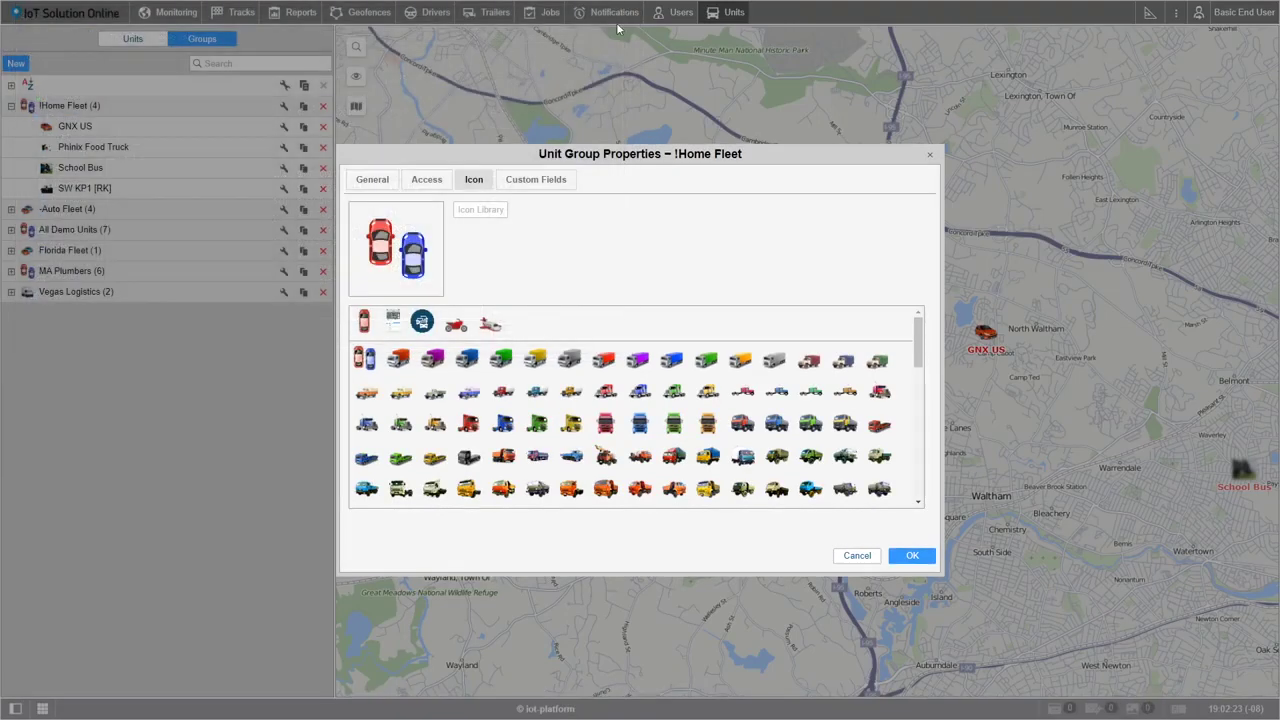
{"action": "left_click", "coordinate": [931, 160]}
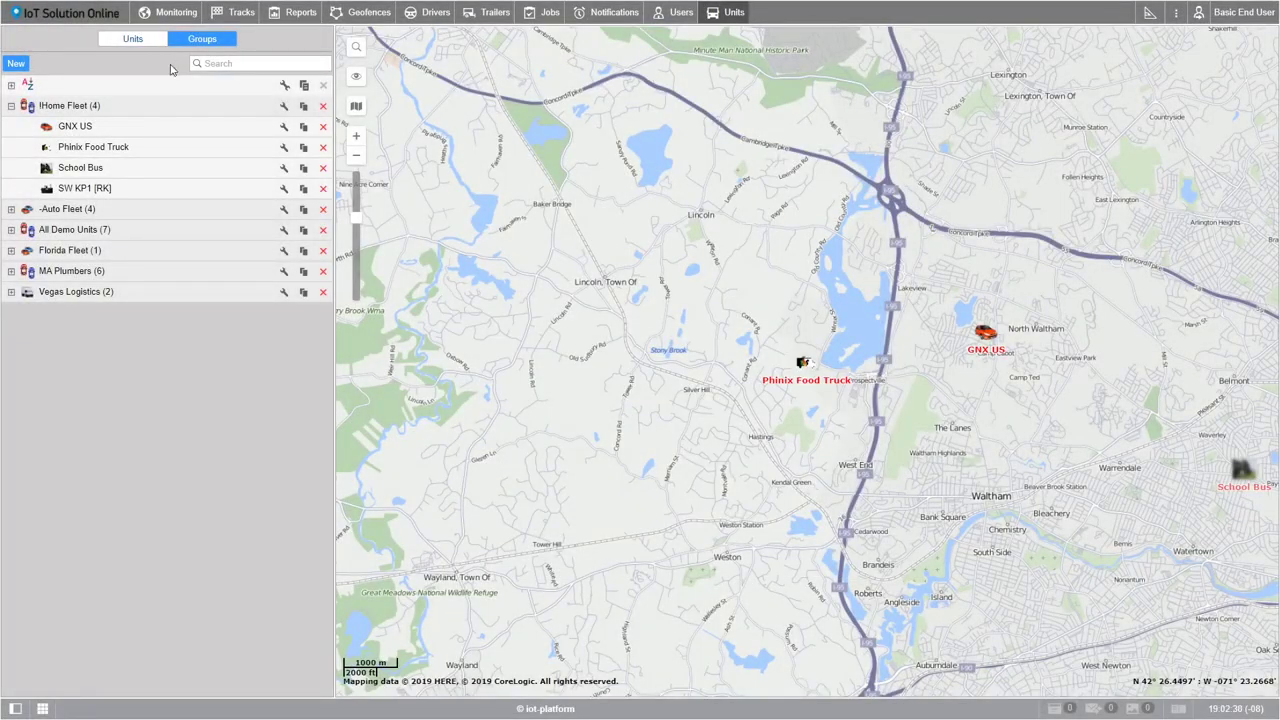
Step: Create a unit group named Training Group containing Bus 1 (FL), Truck 2 (NV) and Phinix Food Truck
{"action": "left_click", "coordinate": [16, 70]}
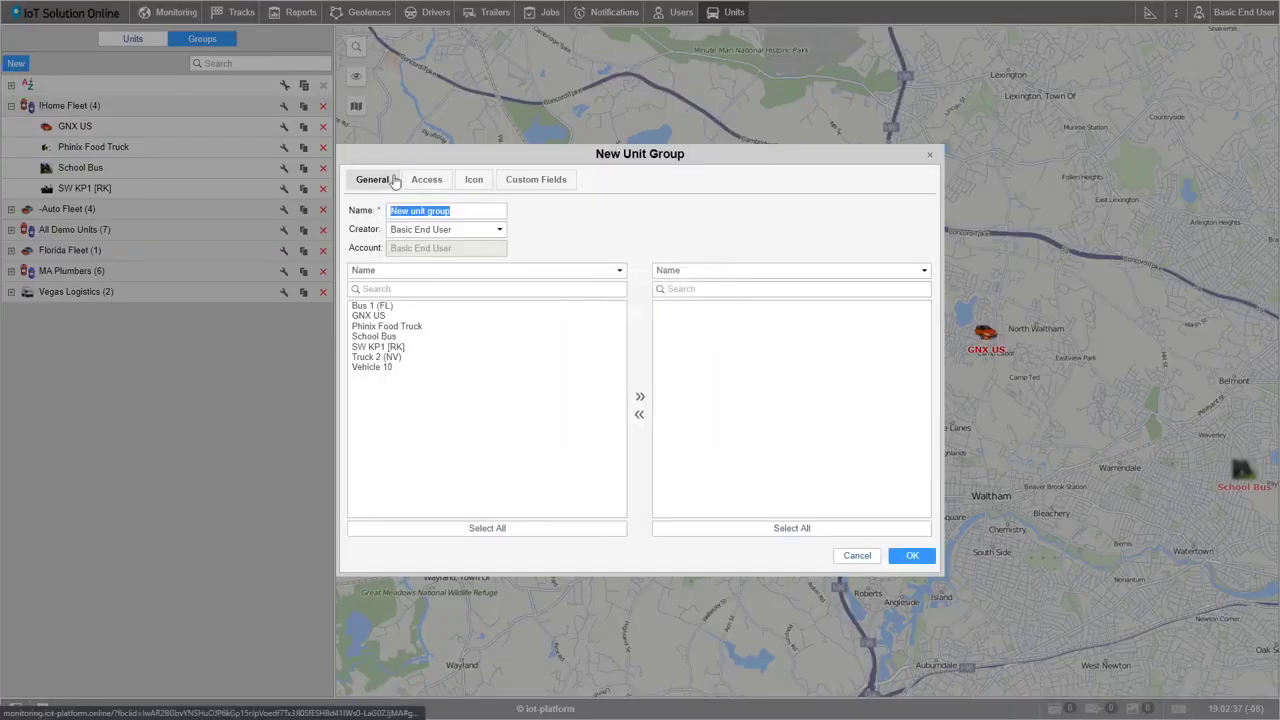
{"action": "type", "text": "Tr"}
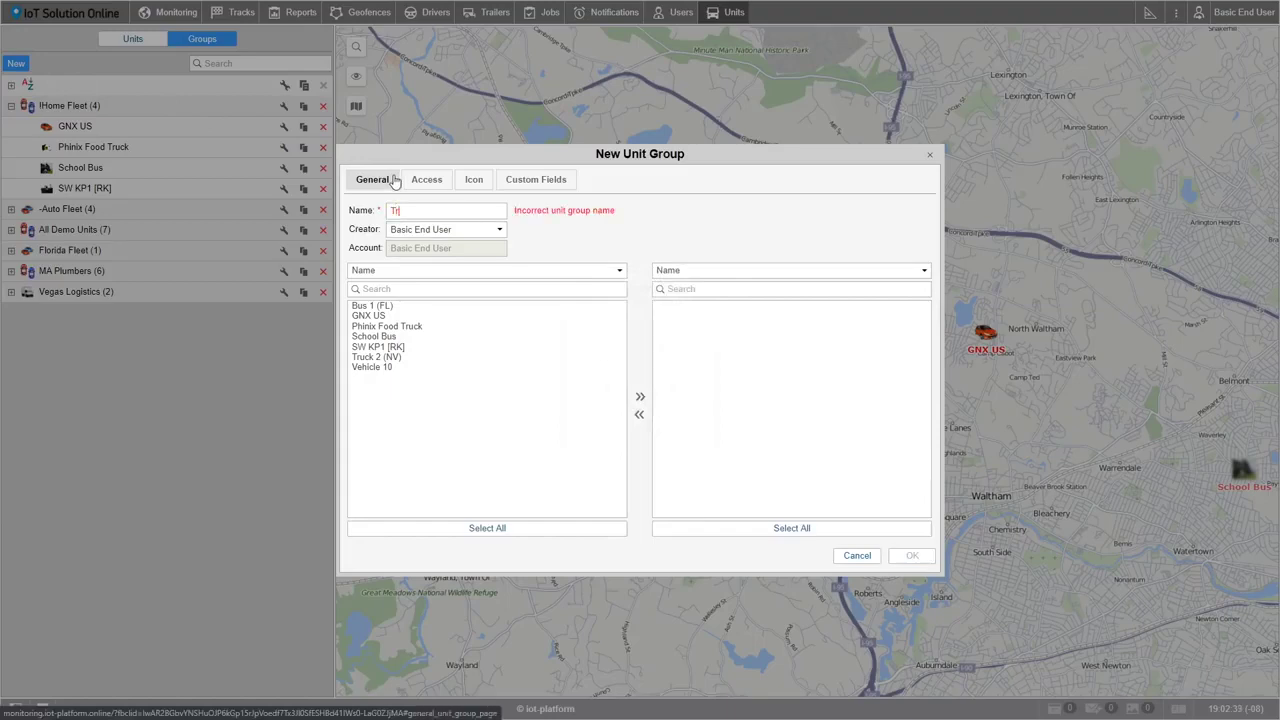
{"action": "type", "text": "aining GG"}
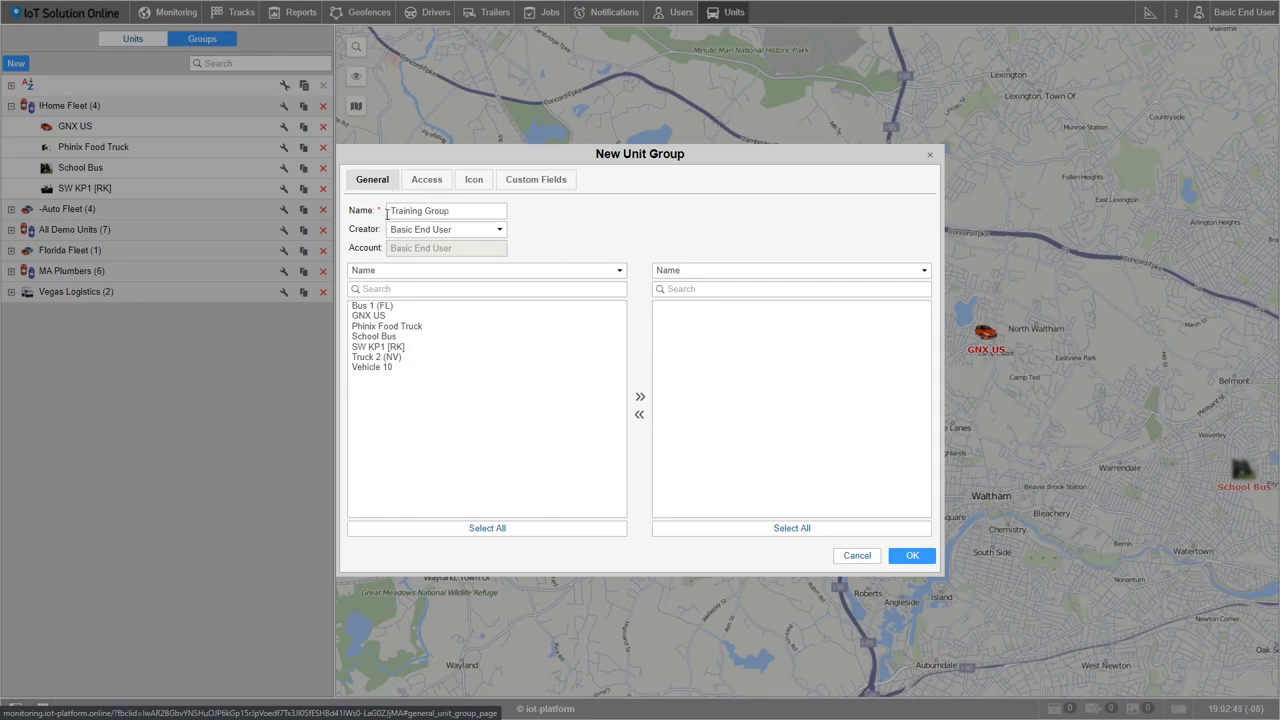
{"action": "double_click", "coordinate": [388, 307]}
{"action": "double_click", "coordinate": [397, 346]}
{"action": "double_click", "coordinate": [397, 316]}
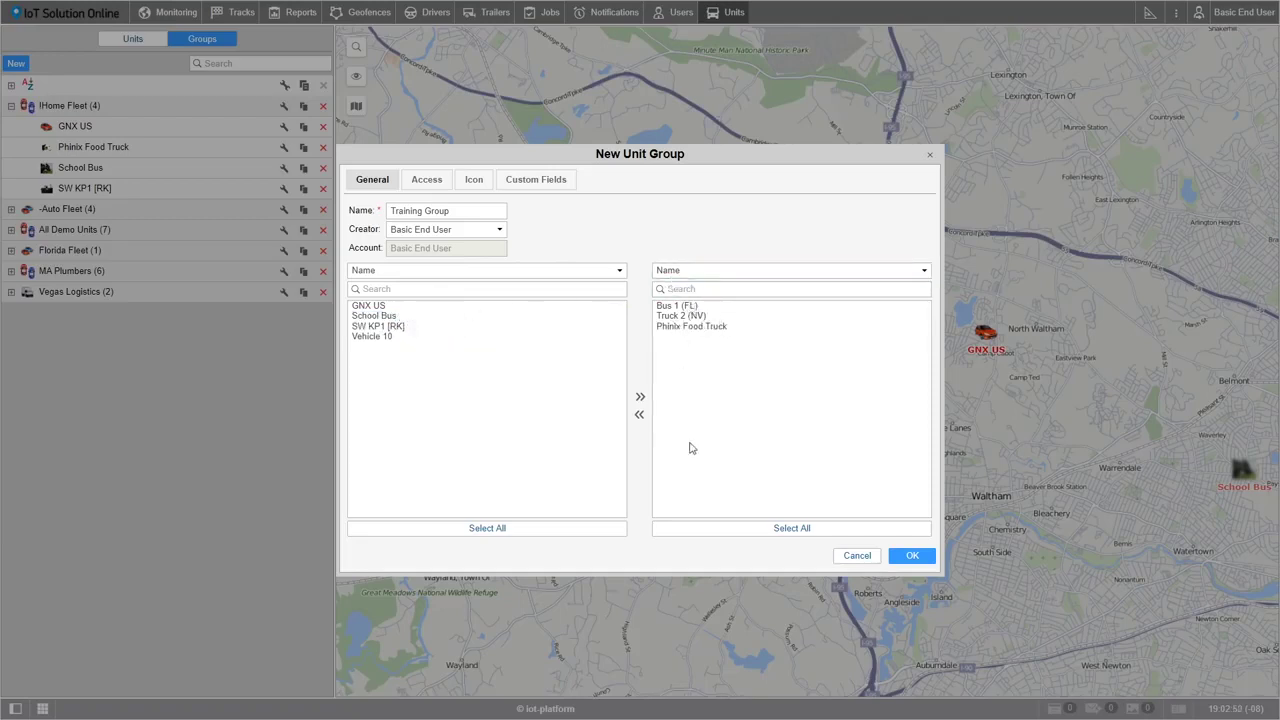
{"action": "left_click", "coordinate": [918, 557]}
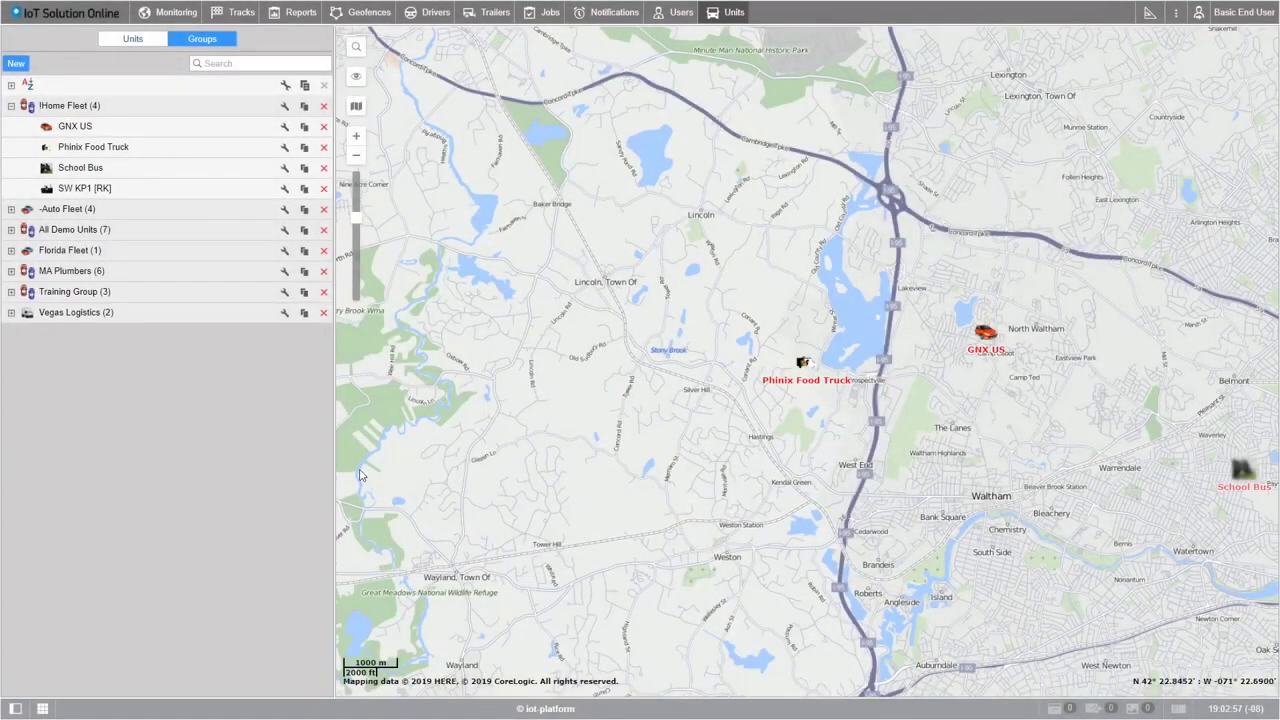